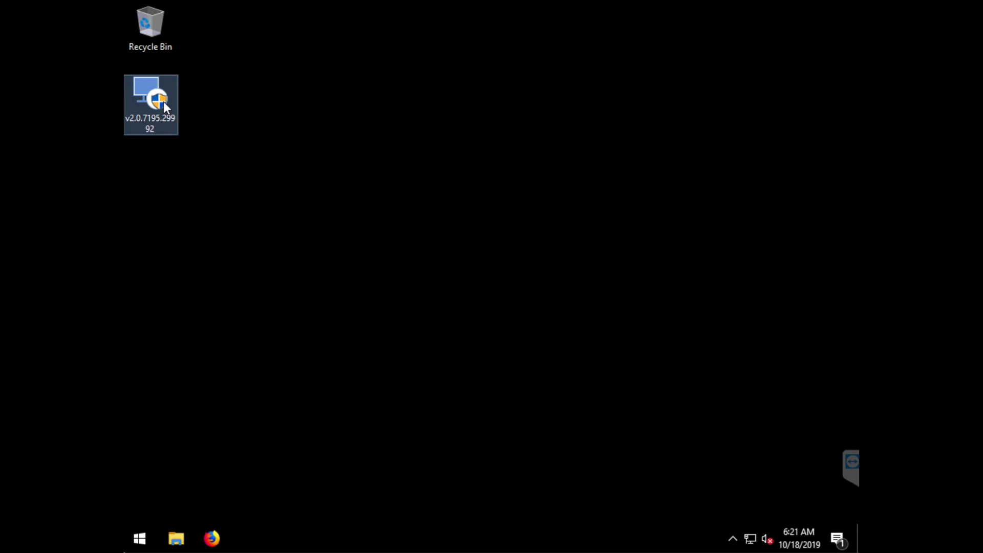
# Step: Launch the PrintAnyWay v2.0.7195 installer and approve the UAC prompt, reaching the IIS warning
pyautogui.doubleClick(149, 105)
pyautogui.click(404, 370)
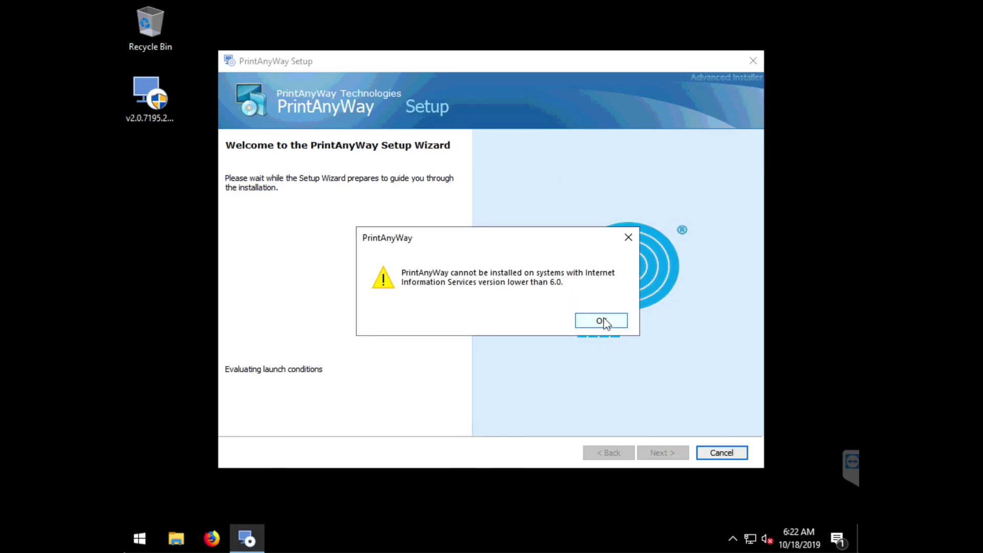
# Step: Open Control Panel from the Run box, view it as Small icons, and enter Programs and Features
pyautogui.rightClick(147, 543)
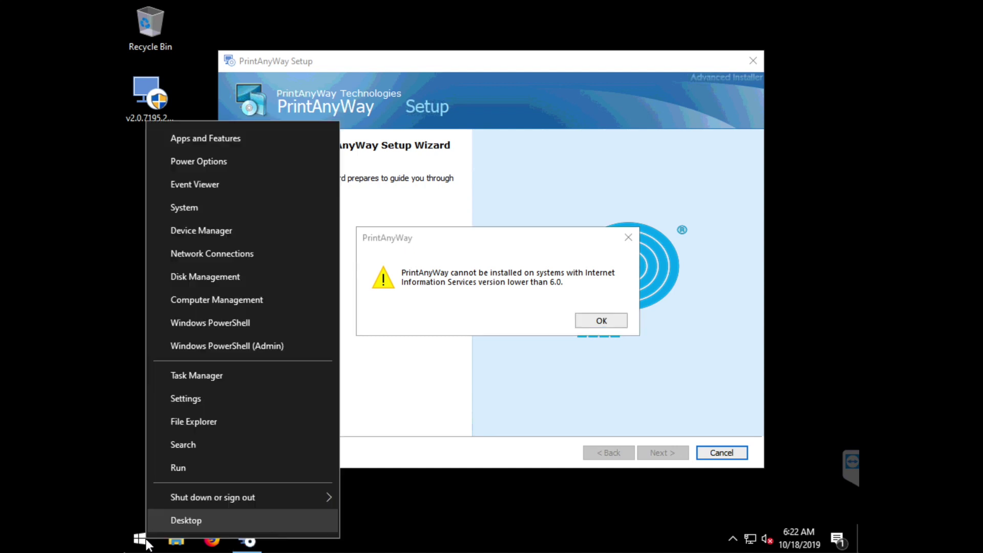
pyautogui.click(187, 466)
pyautogui.write('cont')
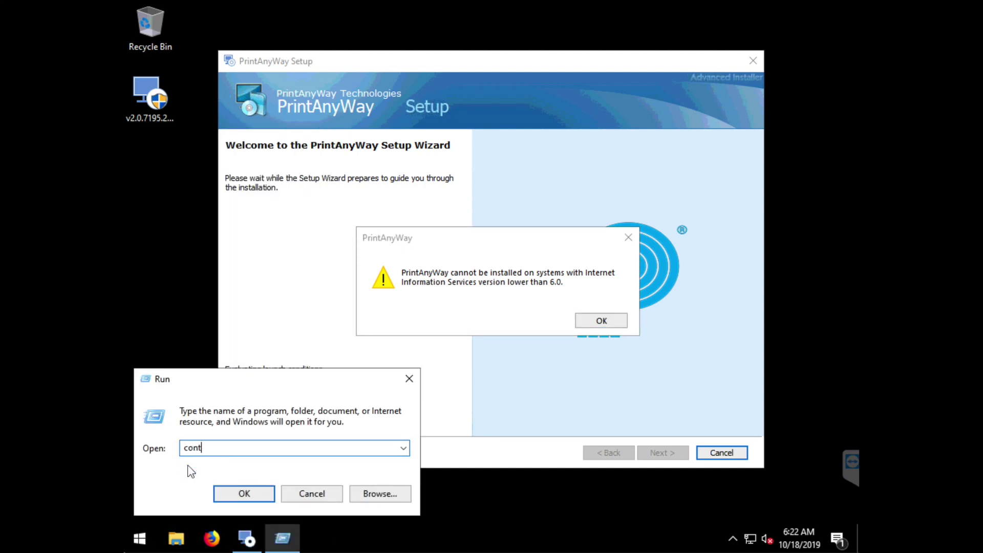
pyautogui.write('rol panel')
pyautogui.press('Return')
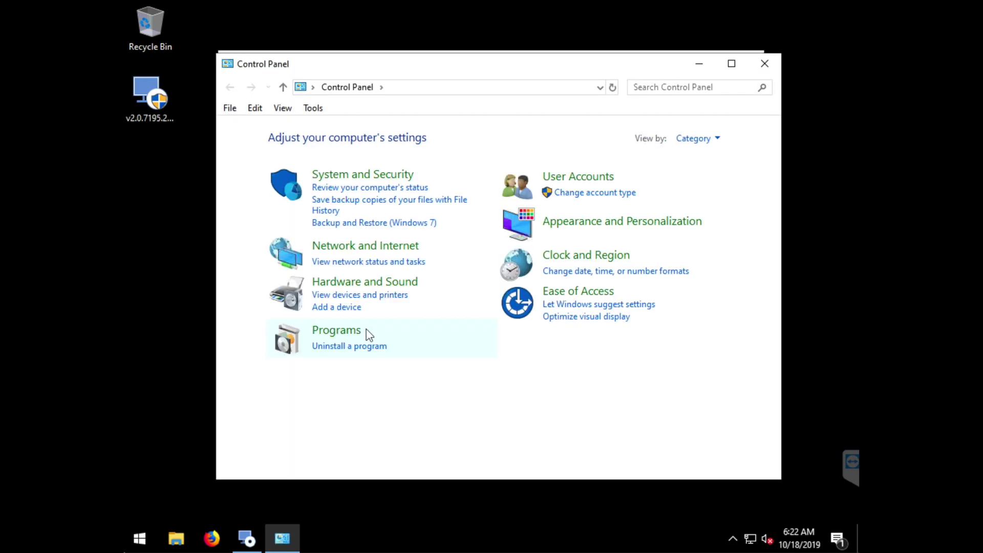
pyautogui.click(716, 138)
pyautogui.click(714, 193)
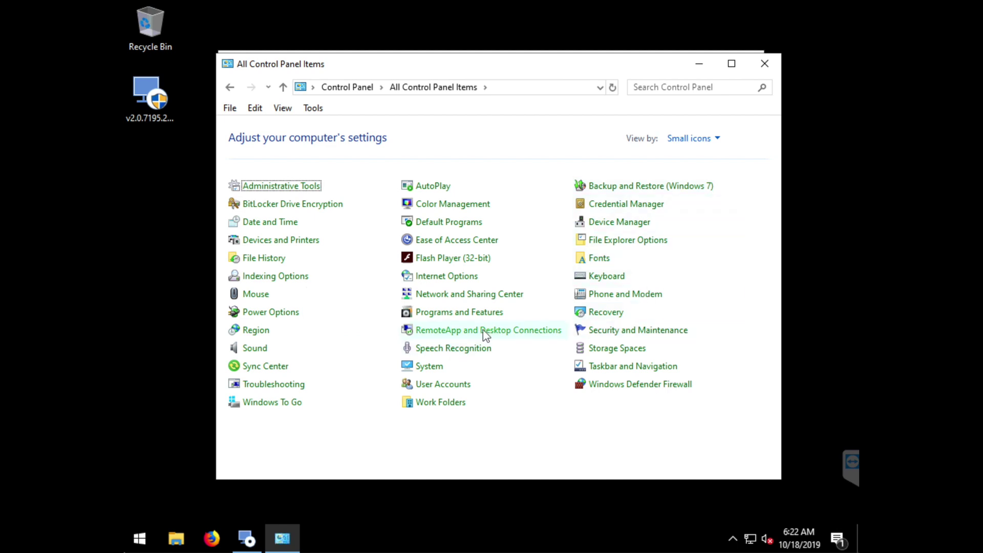
pyautogui.click(477, 317)
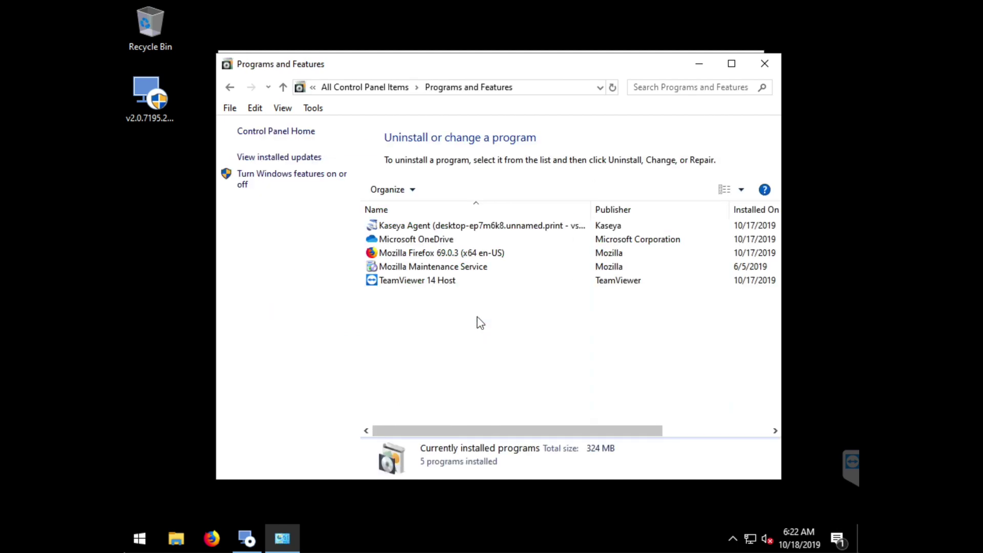
# Step: Enable Internet Information Services in Windows Features and close it once the changes finish
pyautogui.click(321, 188)
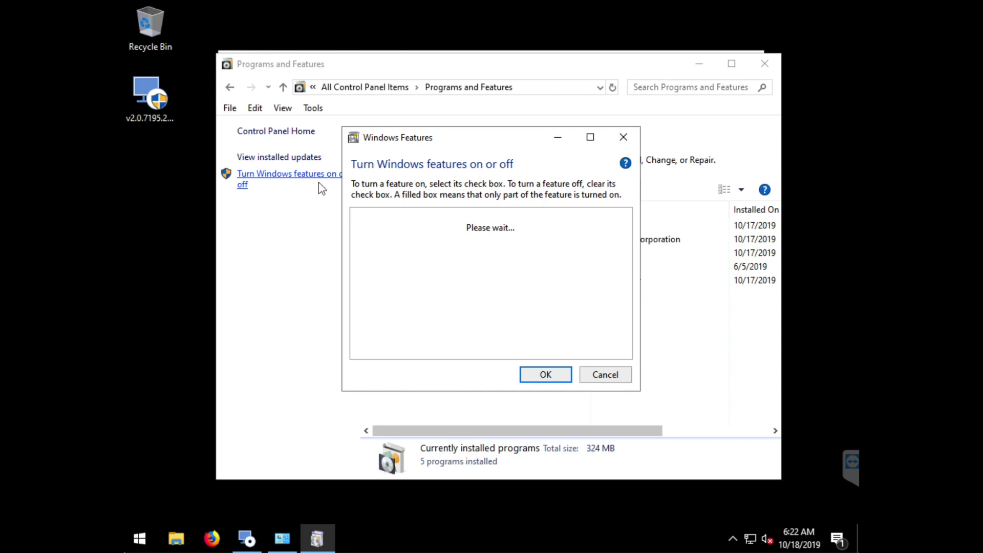
pyautogui.click(372, 331)
pyautogui.click(371, 331)
pyautogui.click(553, 375)
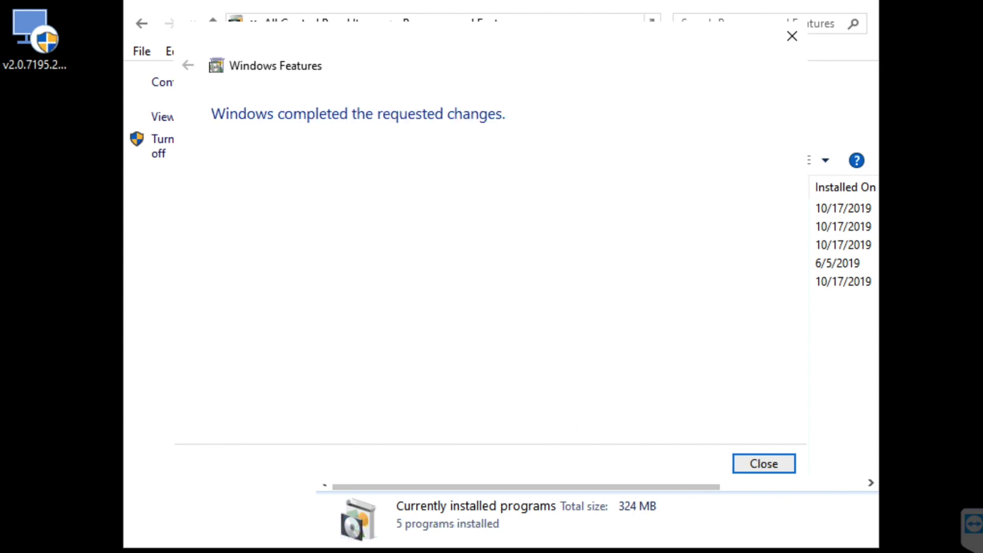
pyautogui.click(774, 464)
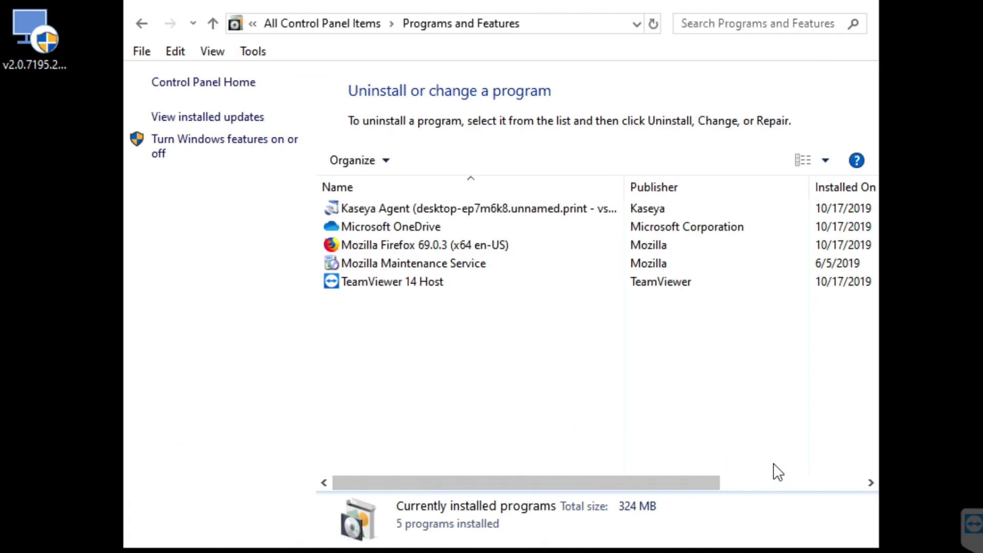
# Step: Close Programs and Features, dismiss the IIS version warning and exit the failed setup wizard
pyautogui.click(857, 5)
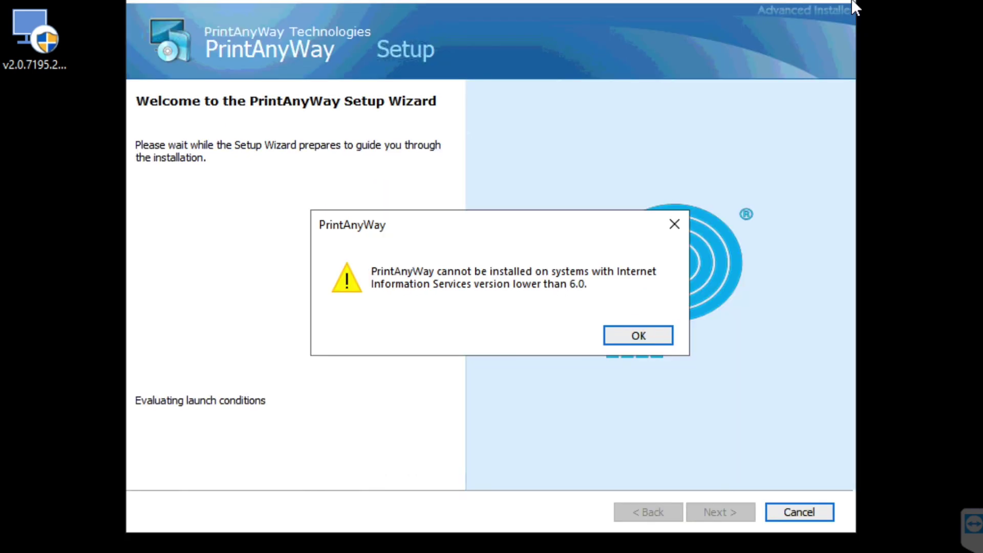
pyautogui.click(646, 334)
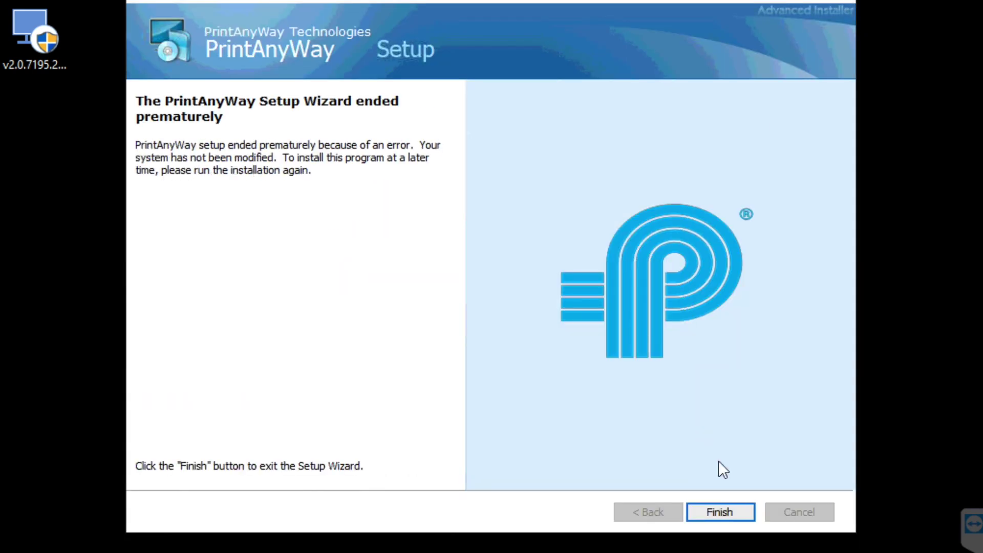
pyautogui.click(731, 515)
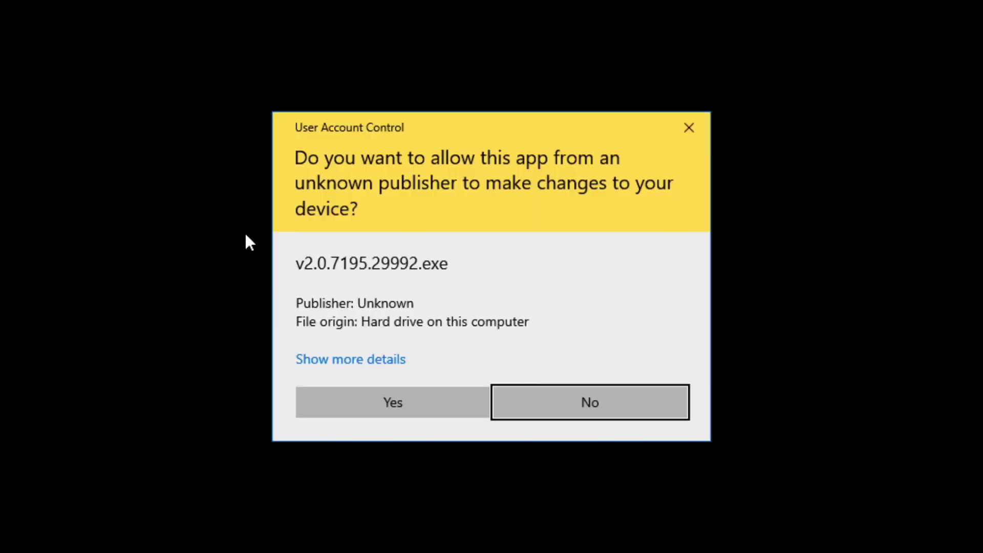
# Step: Rerun the PrintAnyWay installer and install it with the Complete setup type
pyautogui.click(364, 409)
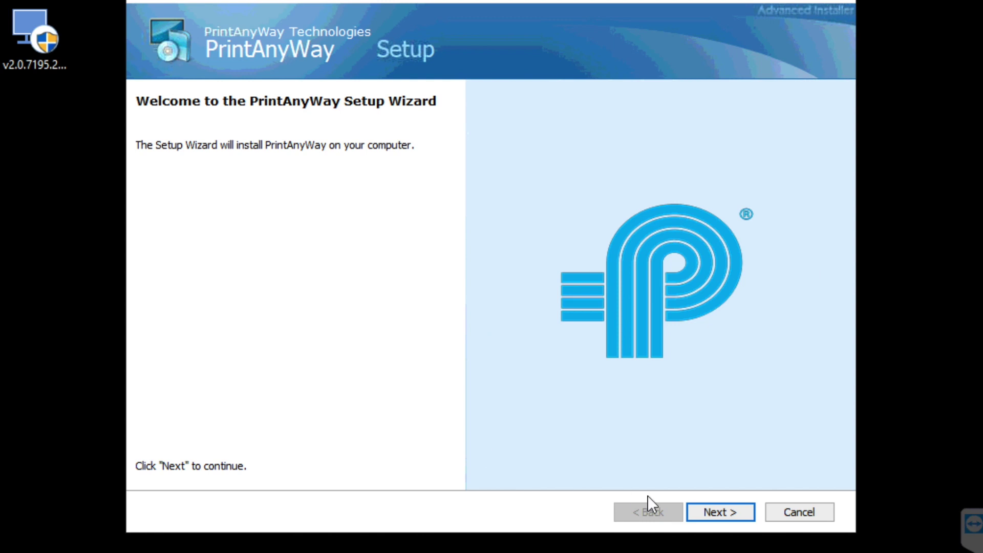
pyautogui.click(716, 509)
pyautogui.click(717, 512)
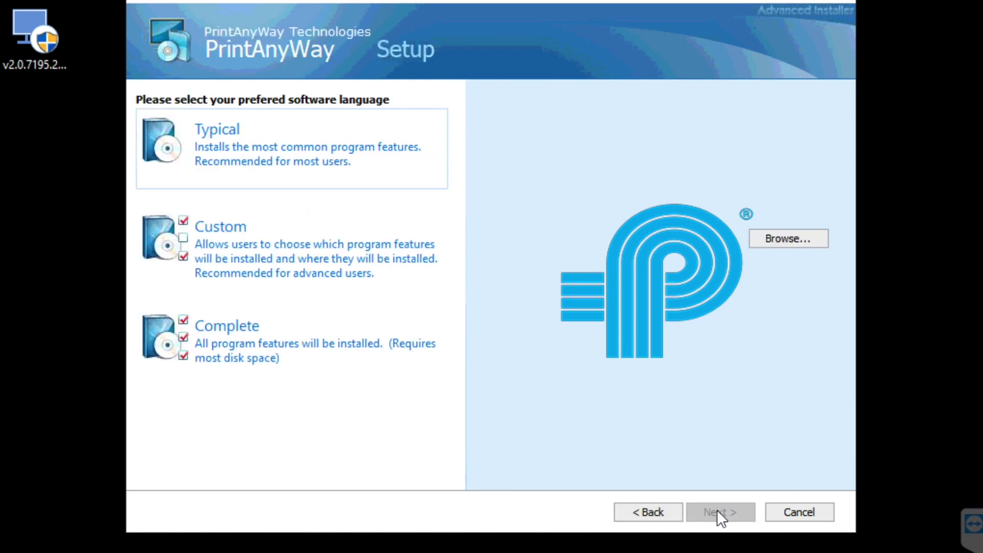
pyautogui.click(293, 353)
pyautogui.click(716, 514)
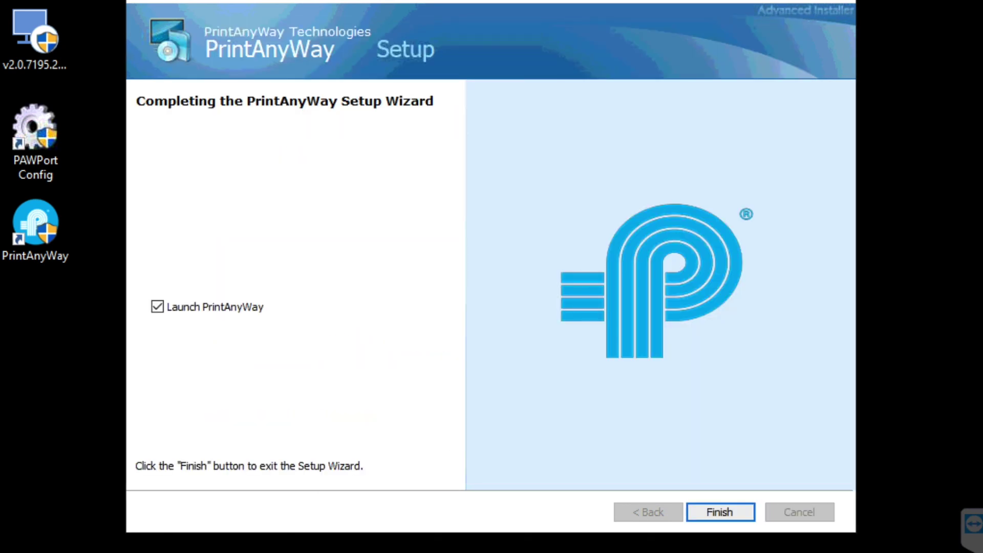
# Step: Finish setup launching PrintAnyWay, then download and install .NET Framework 3.5 when prompted
pyautogui.click(707, 515)
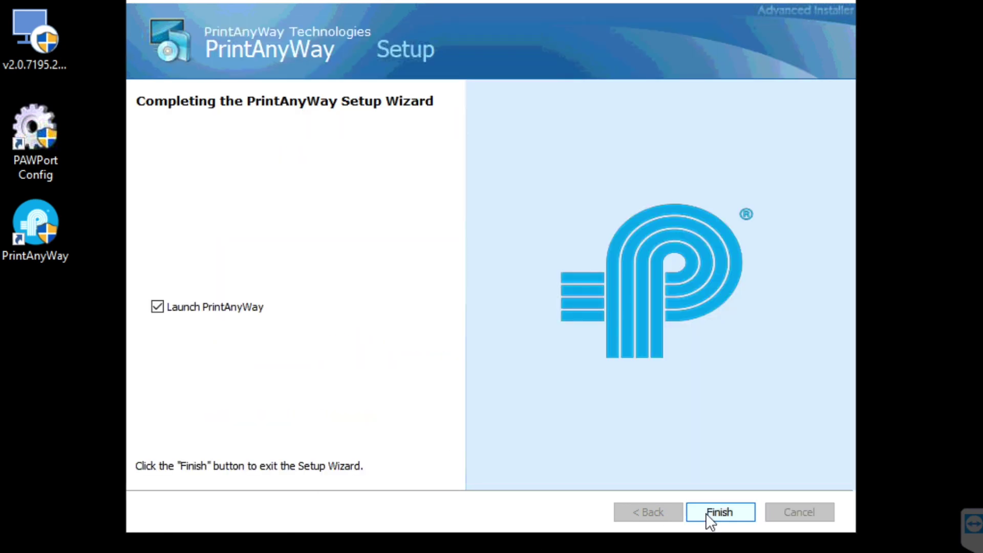
pyautogui.click(469, 404)
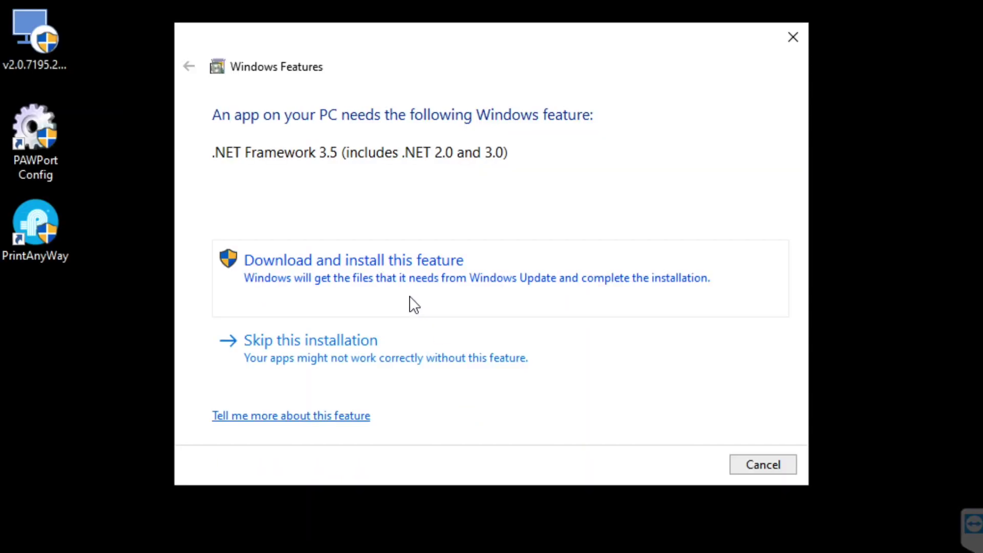
pyautogui.click(410, 298)
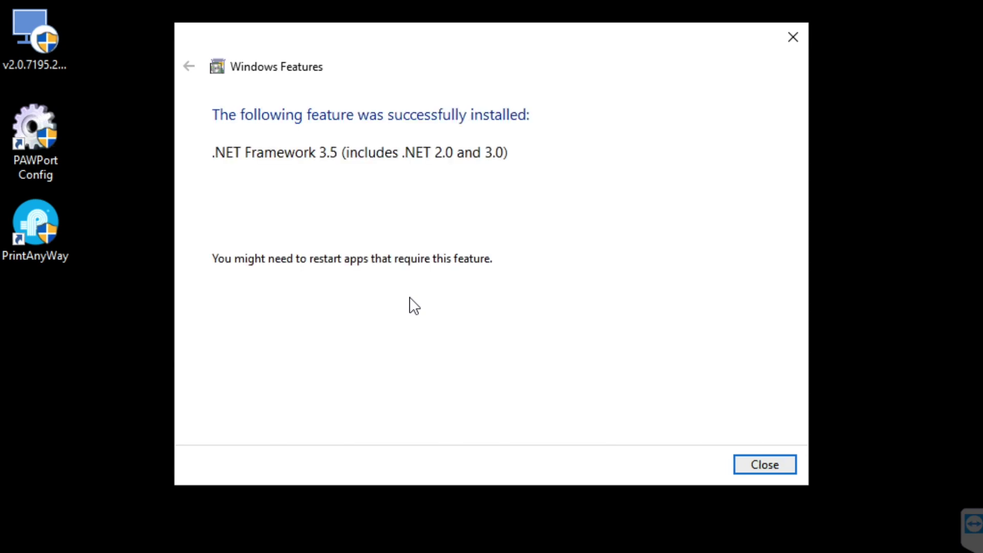
pyautogui.click(773, 467)
# Step: Select the wizard's Domain field, then bring up the Windows Start menu
pyautogui.click(469, 240)
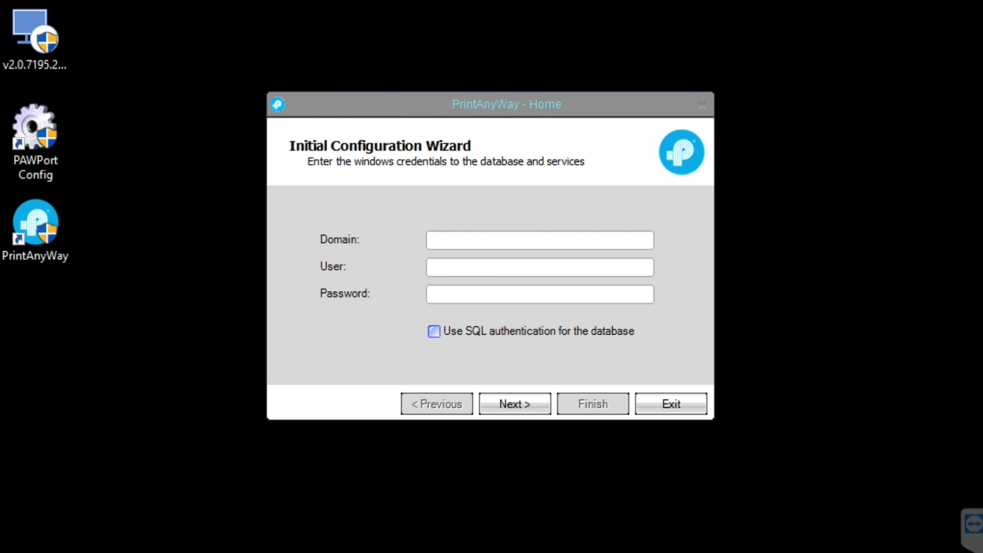
pyautogui.press('super')
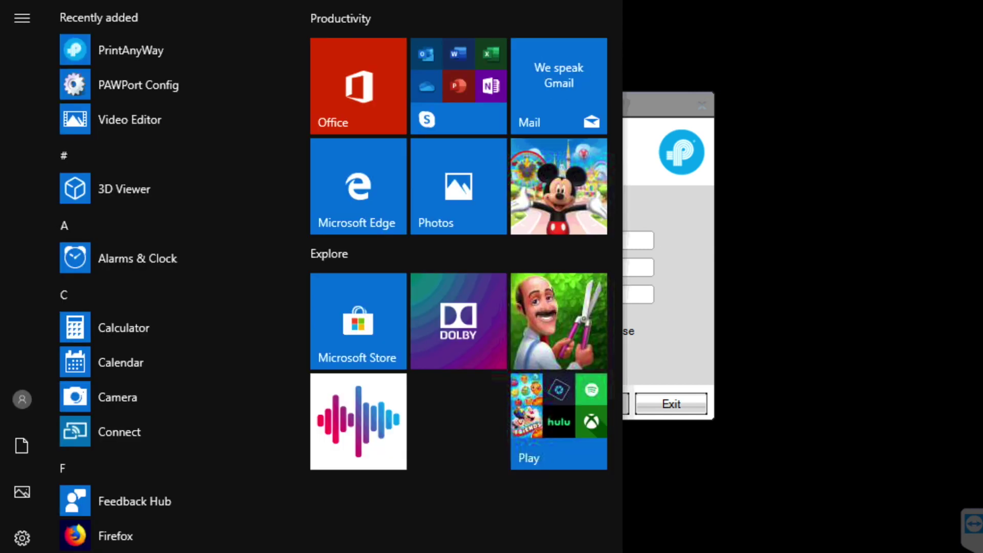
# Step: Copy this PC's device name from Settings > System > About
pyautogui.click(22, 538)
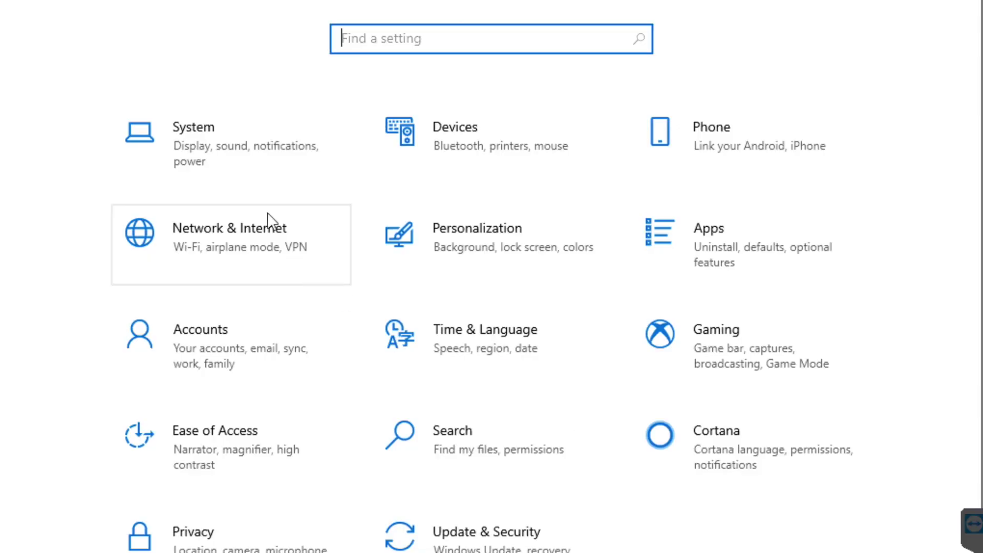
pyautogui.click(220, 150)
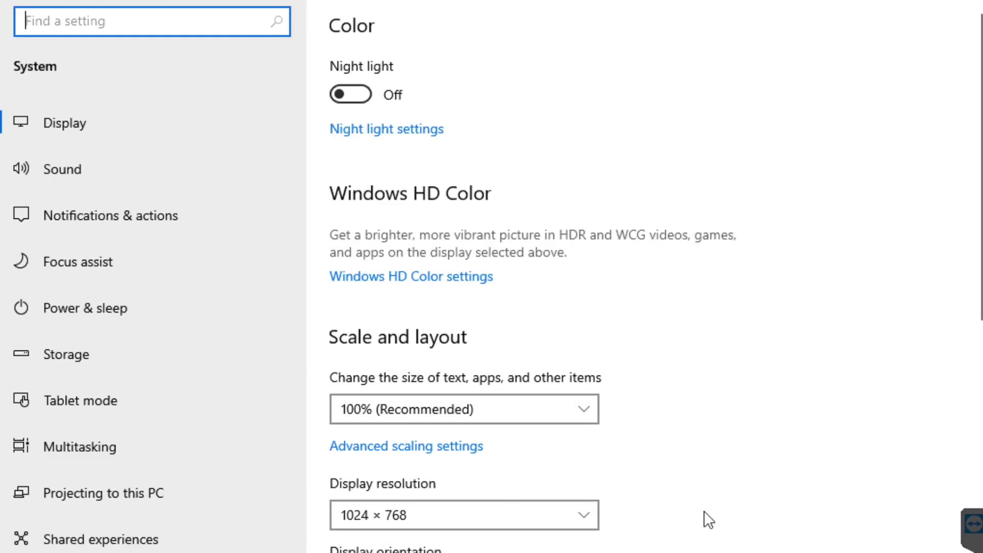
pyautogui.scroll(-10, 709, 520)
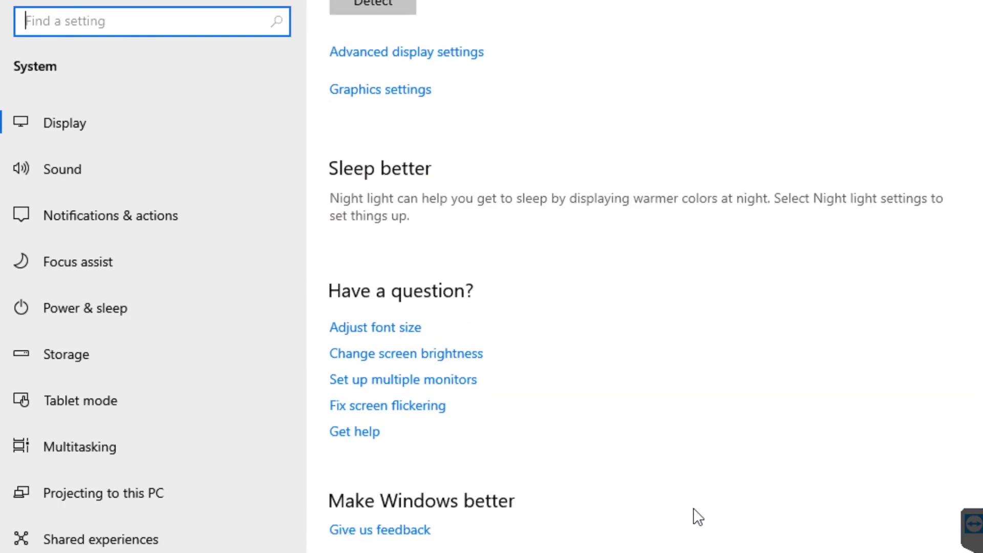
pyautogui.scroll(-3, 204, 484)
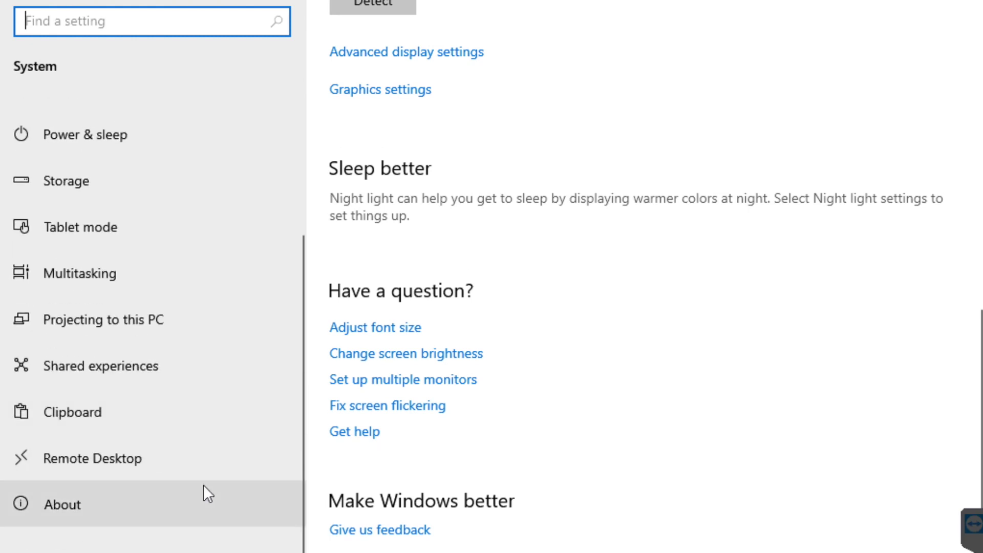
pyautogui.click(201, 486)
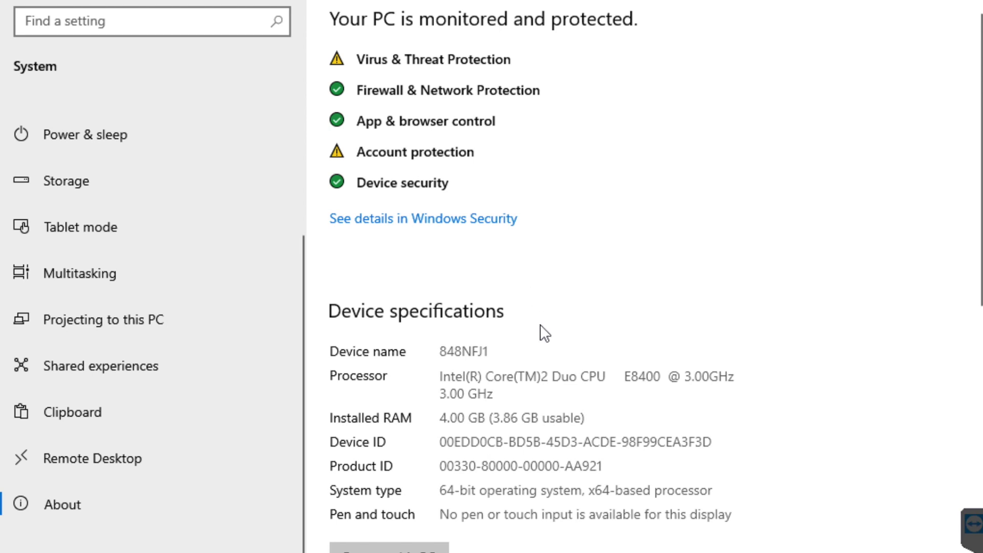
pyautogui.moveTo(492, 353); pyautogui.dragTo(438, 362)
pyautogui.rightClick(461, 348)
pyautogui.click(484, 364)
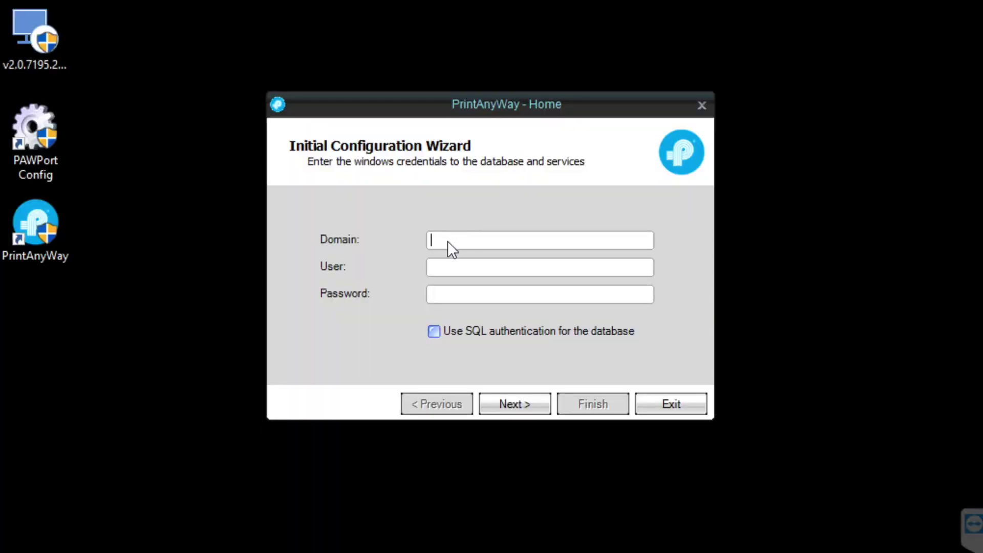
# Step: Paste the device name as Domain, enter the account password, and advance to the database server step
pyautogui.rightClick(448, 242)
pyautogui.click(481, 325)
pyautogui.click(465, 286)
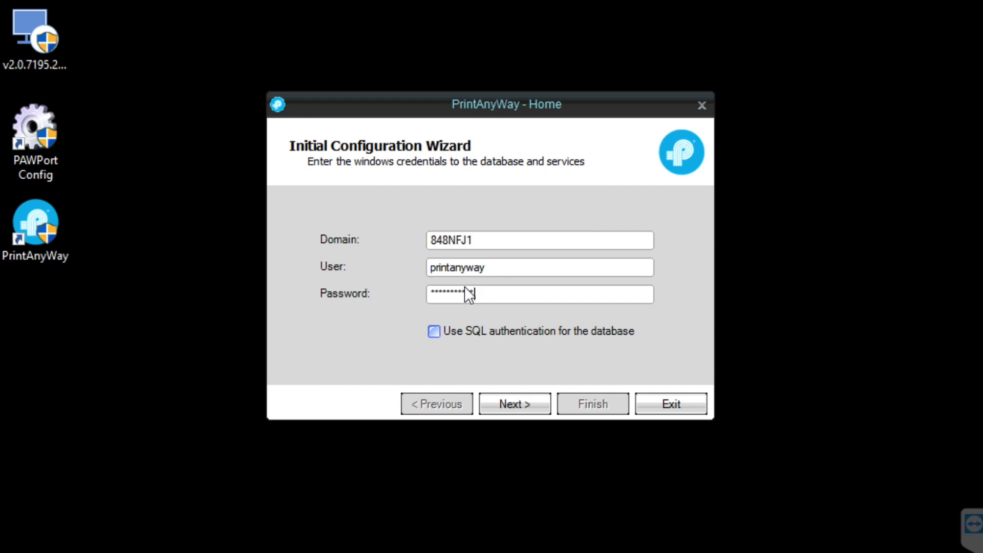
pyautogui.click(500, 412)
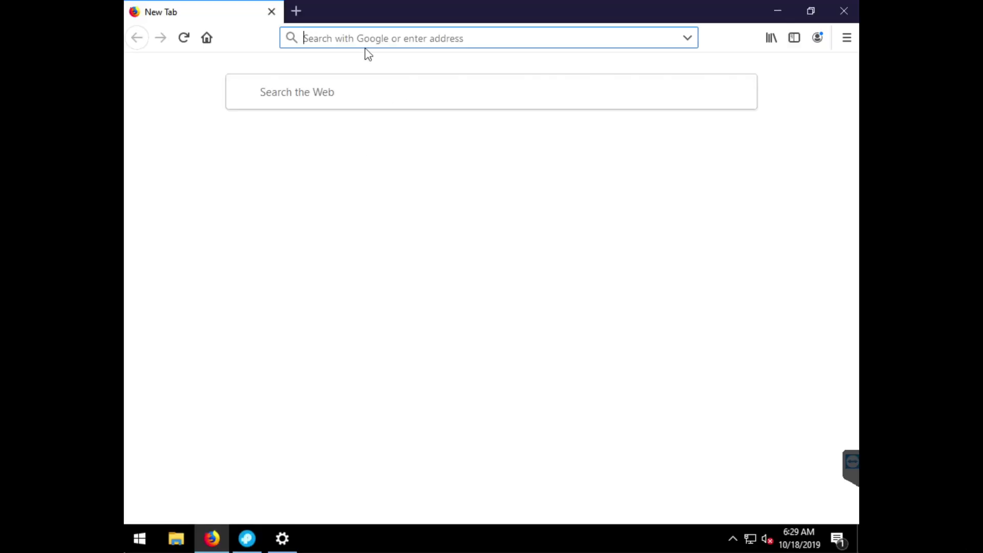
# Step: Search 'sql express' and save the SQL Server 2017 Express installer from Microsoft's page
pyautogui.write('sq')
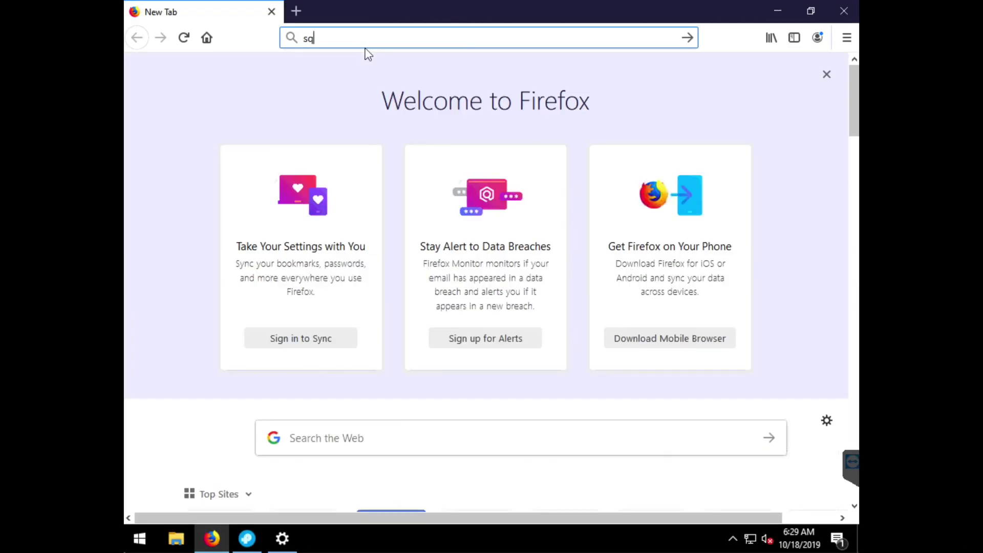
pyautogui.write('l express')
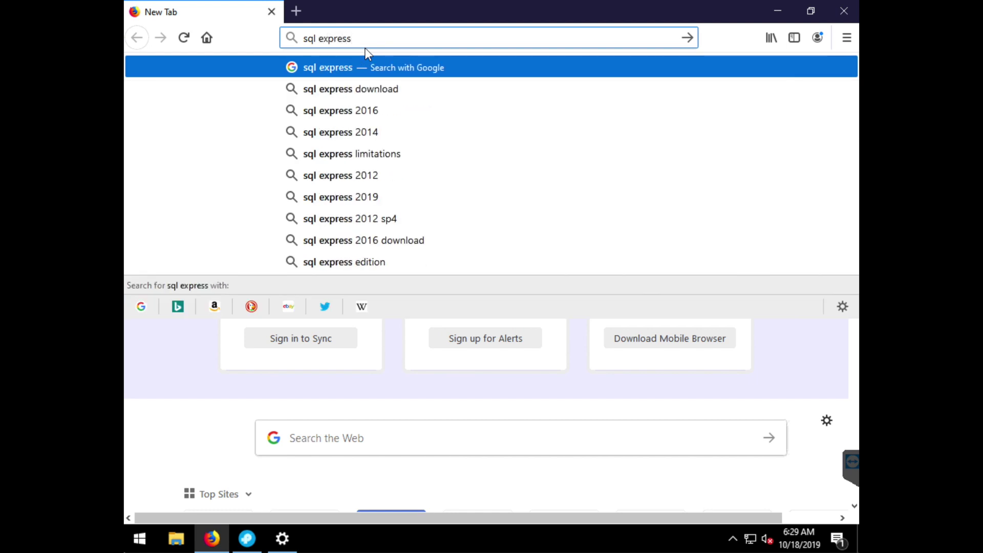
pyautogui.press('Return')
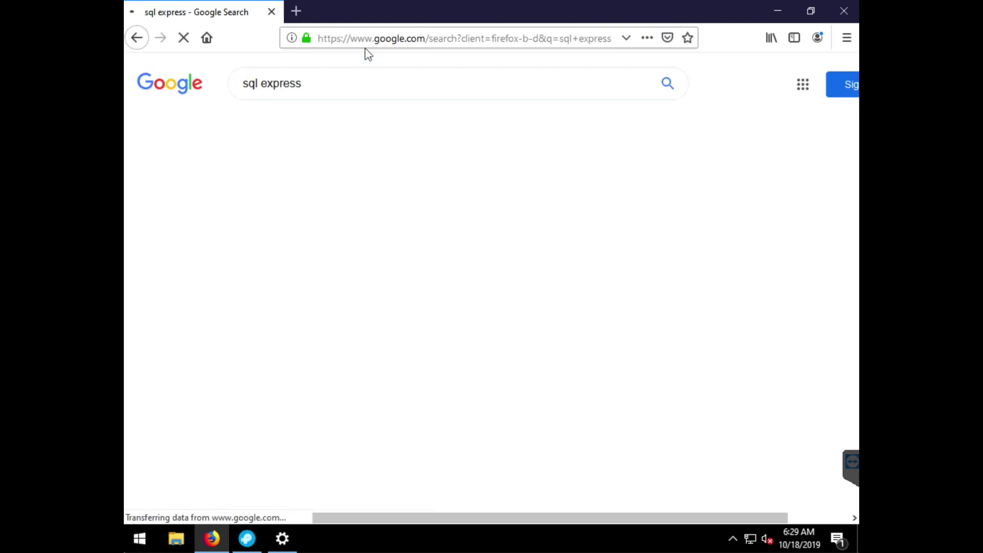
pyautogui.click(353, 188)
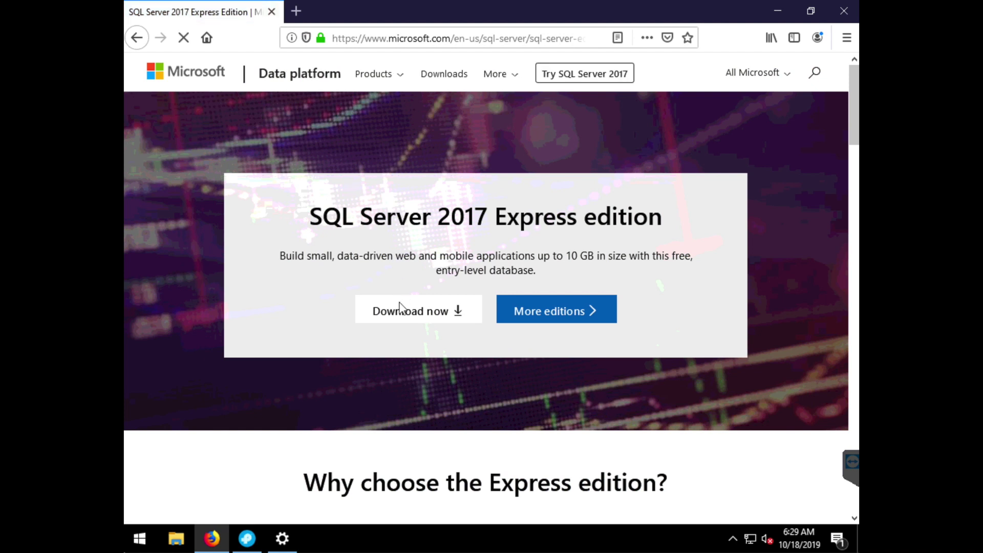
pyautogui.click(407, 312)
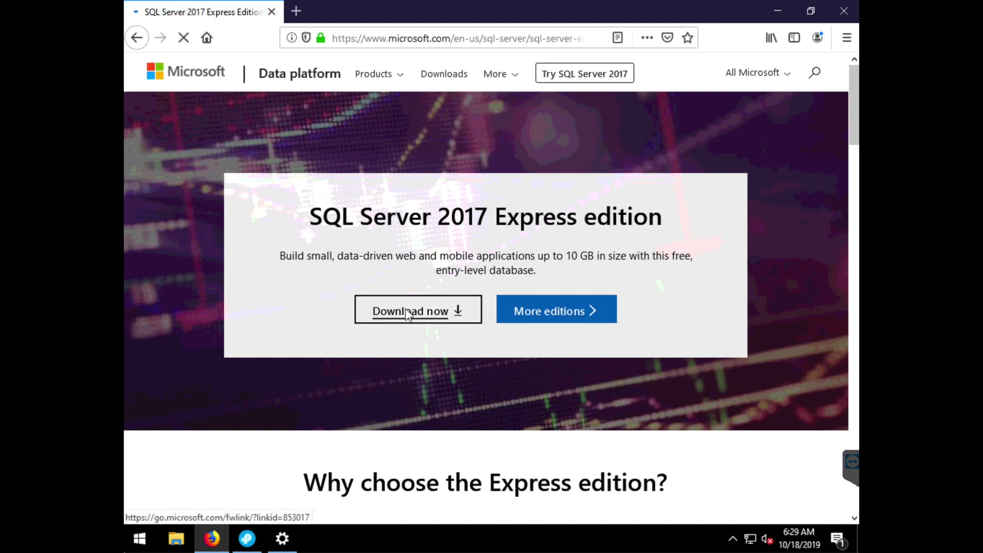
pyautogui.click(554, 257)
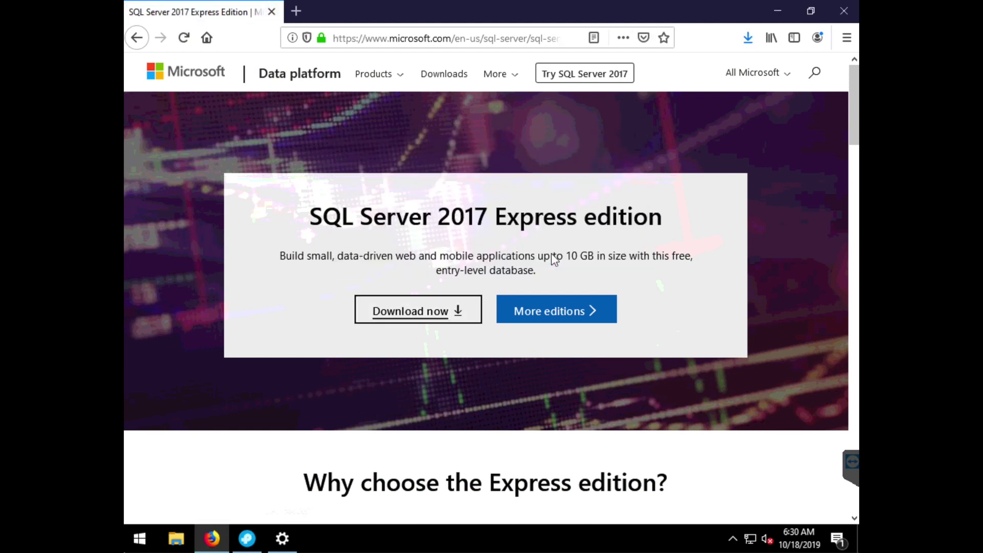
# Step: Run SQLServer2017-SSEI-Expr.exe from the downloads list, approve UAC, and minimize Firefox
pyautogui.click(748, 38)
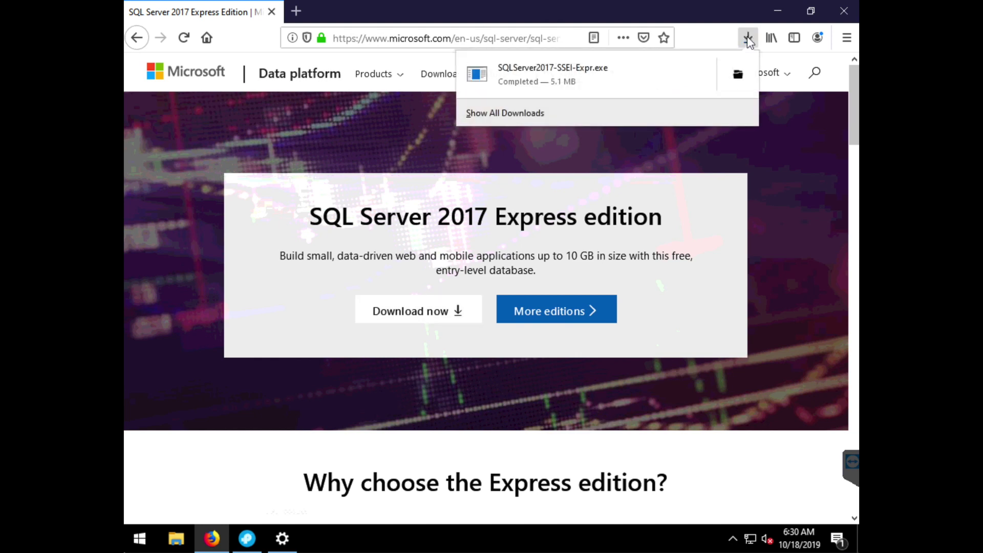
pyautogui.click(586, 80)
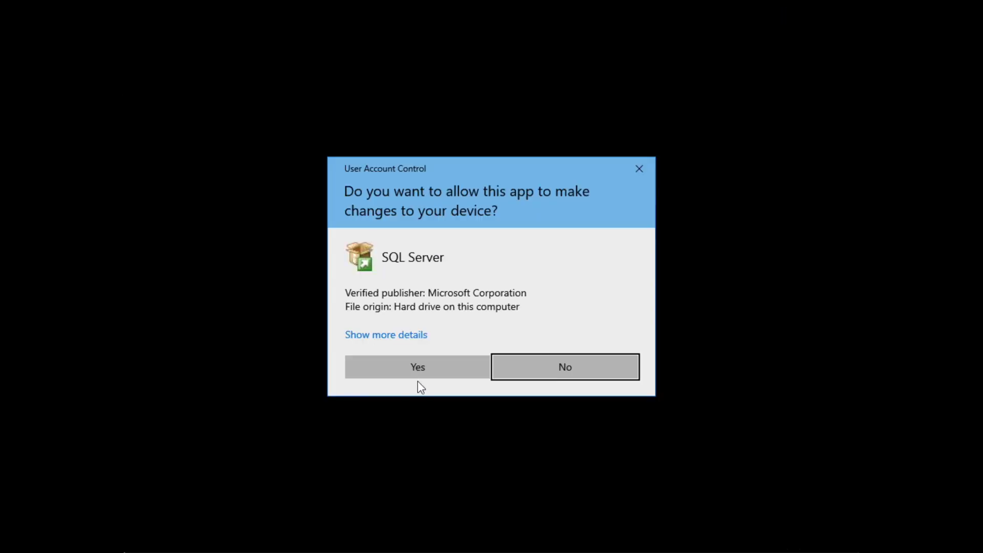
pyautogui.click(417, 367)
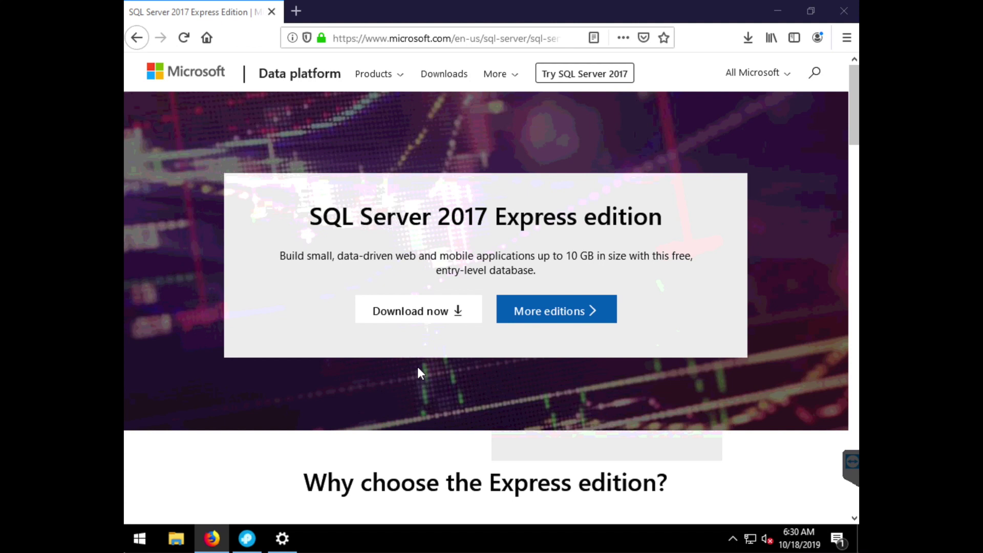
pyautogui.click(778, 6)
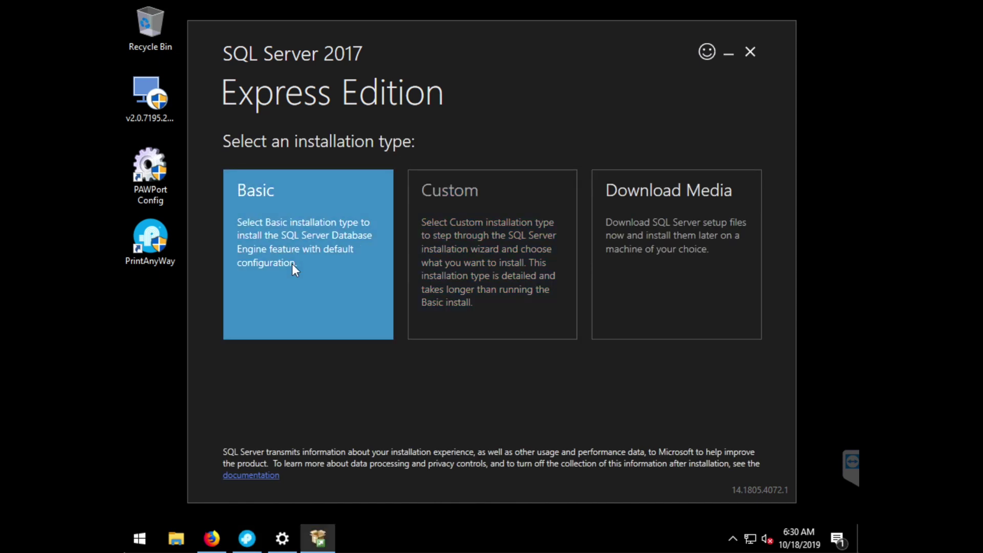
# Step: Install SQL Server 2017 Express (Basic, default location), exit the installer, and continue with .\SQLEXPRESS
pyautogui.click(292, 263)
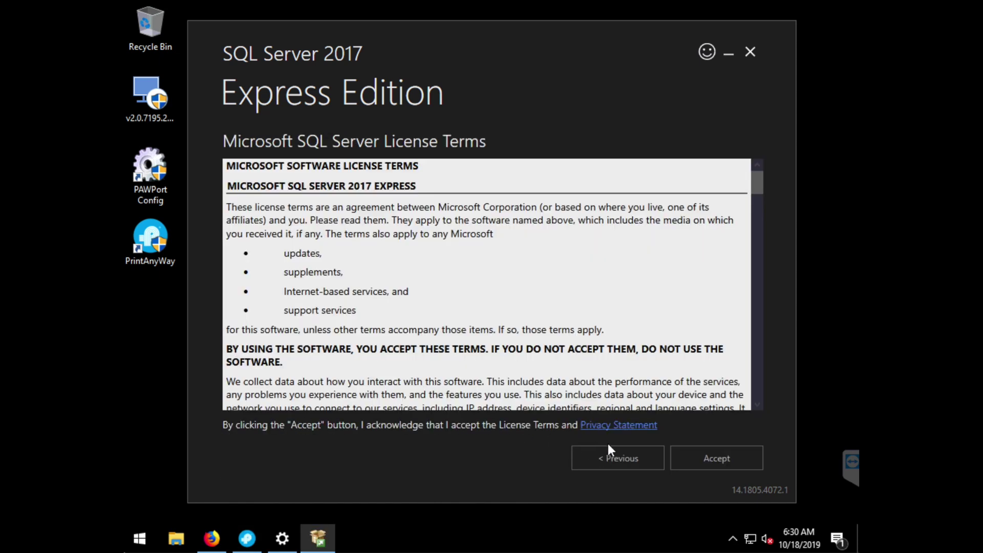
pyautogui.click(693, 453)
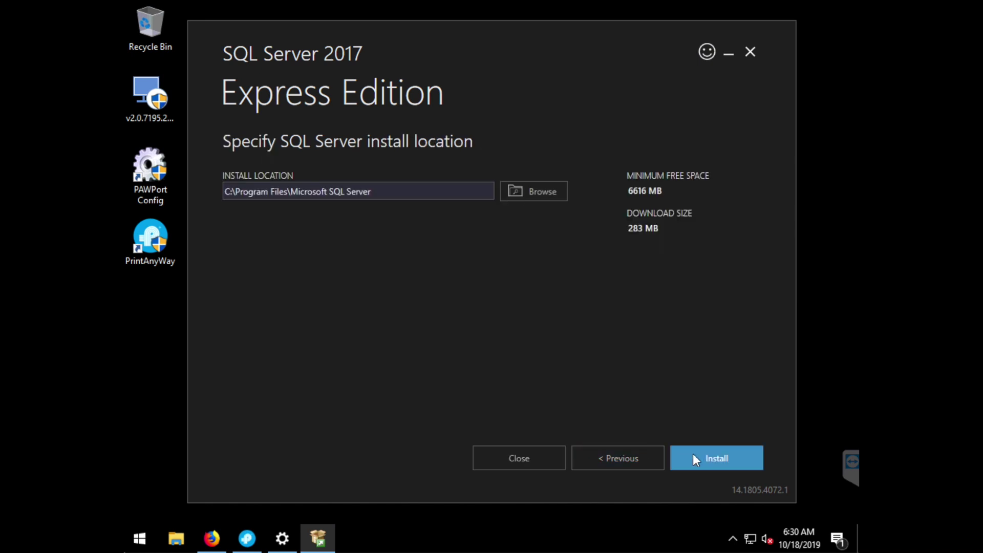
pyautogui.click(693, 453)
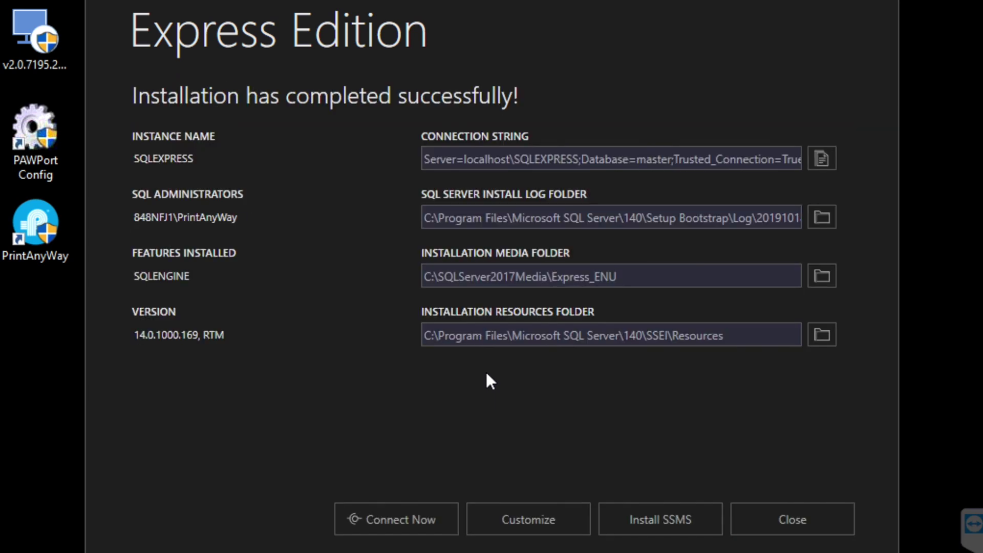
pyautogui.click(780, 520)
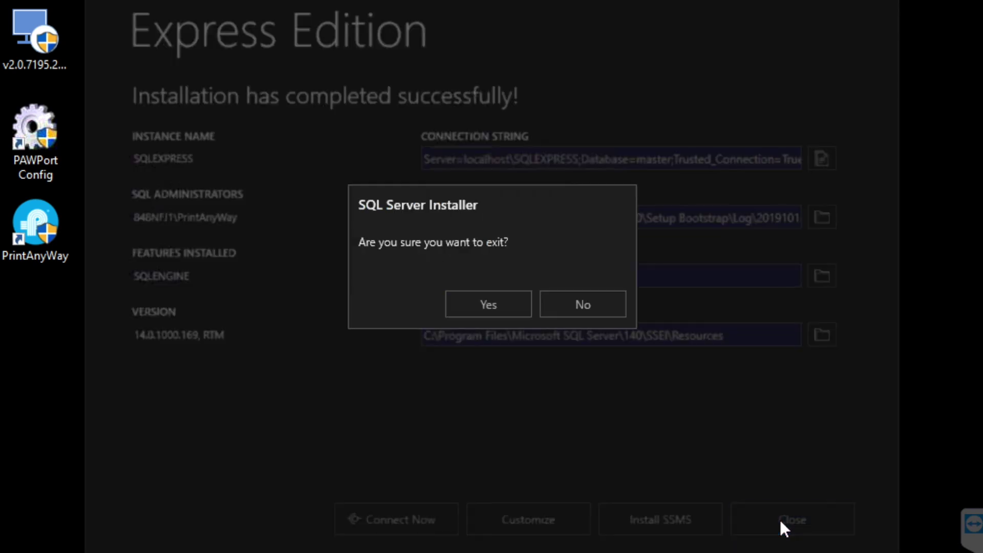
pyautogui.click(512, 315)
pyautogui.click(516, 404)
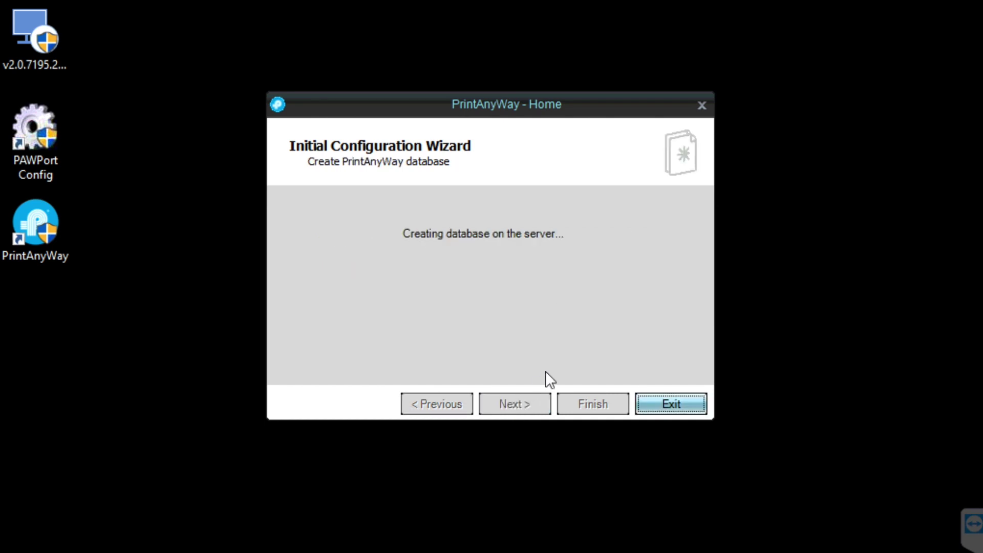
# Step: Create the PrintAnyWay database on .\SQLEXPRESS, start the PrintAnyWay and PAWPort services, and finish the wizard
pyautogui.click(541, 397)
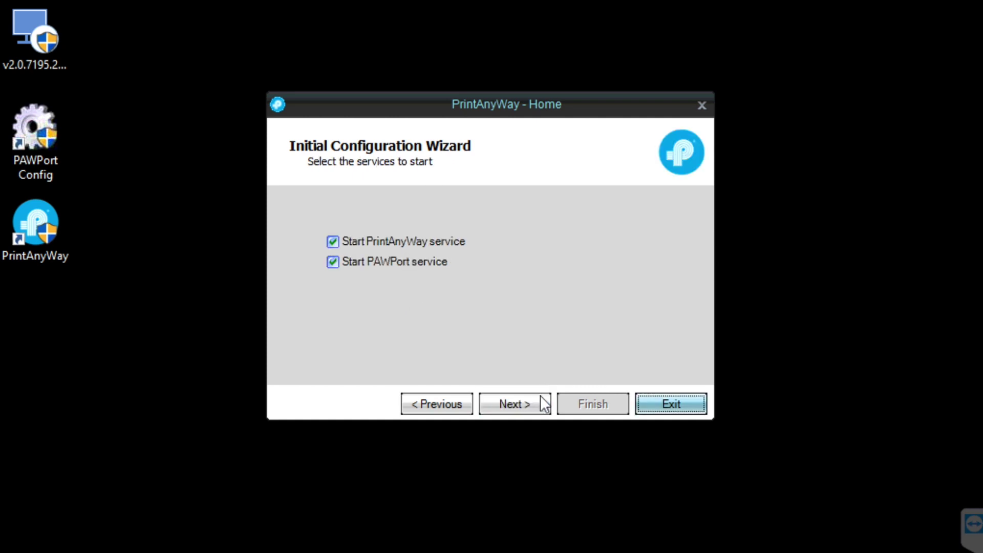
pyautogui.click(541, 396)
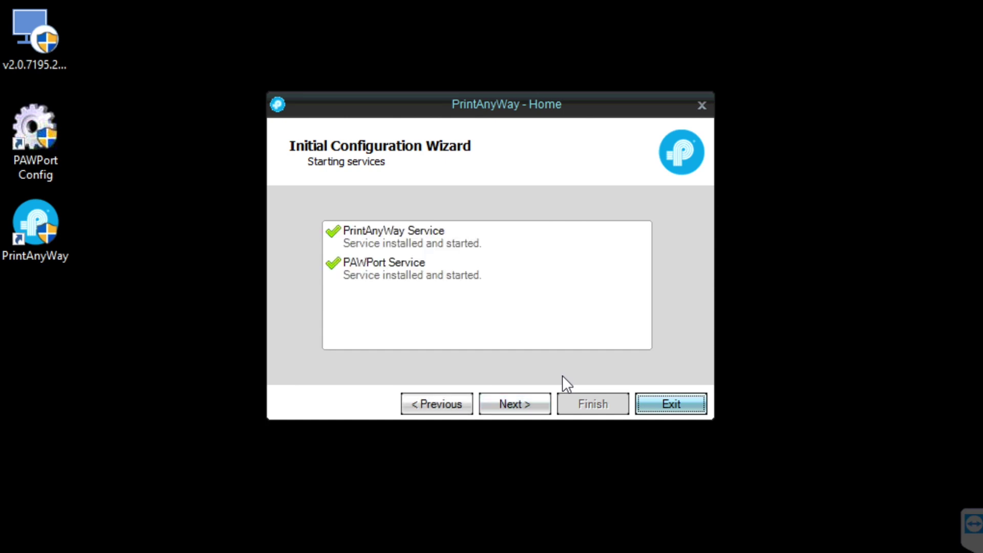
pyautogui.click(535, 395)
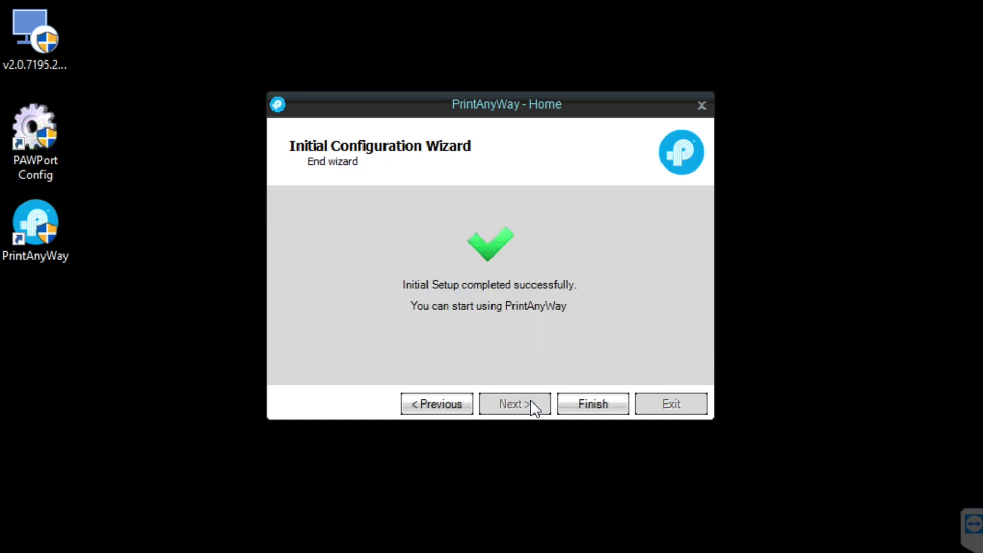
pyautogui.click(582, 409)
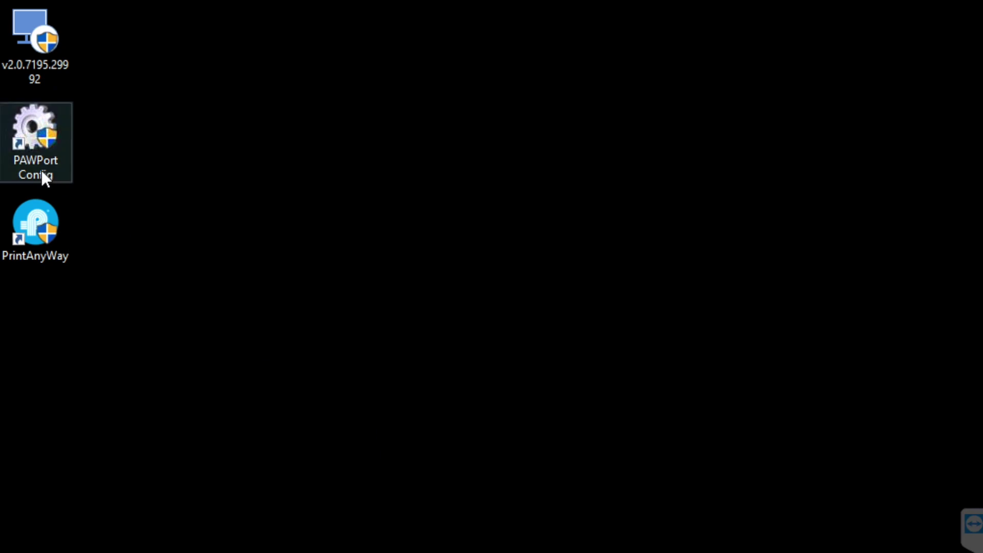
# Step: Launch PrintAnyWay, paste the serial number, and license it to the entity for United States
pyautogui.click(36, 225)
pyautogui.doubleClick(36, 226)
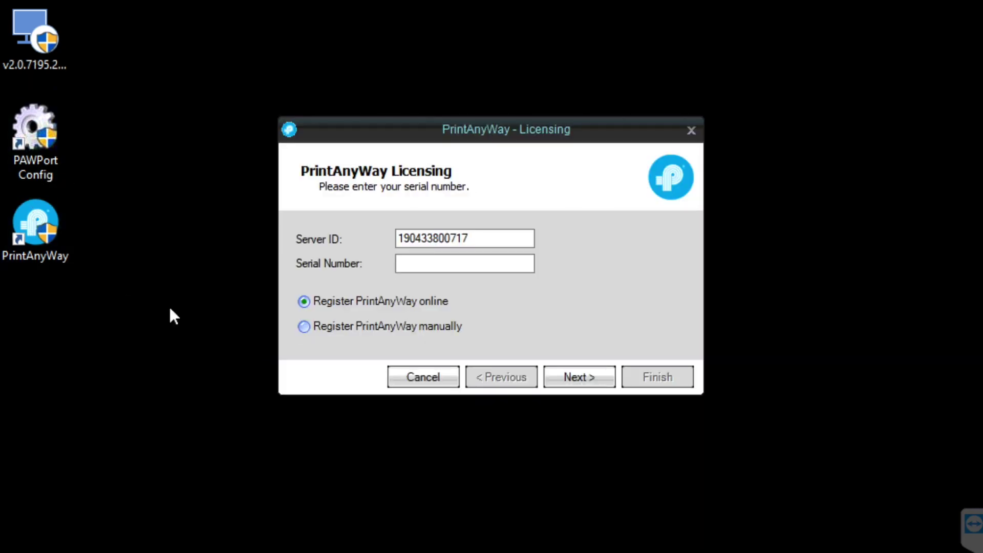
pyautogui.click(429, 261)
pyautogui.hotkey('ctrl', 'v')
pyautogui.click(571, 377)
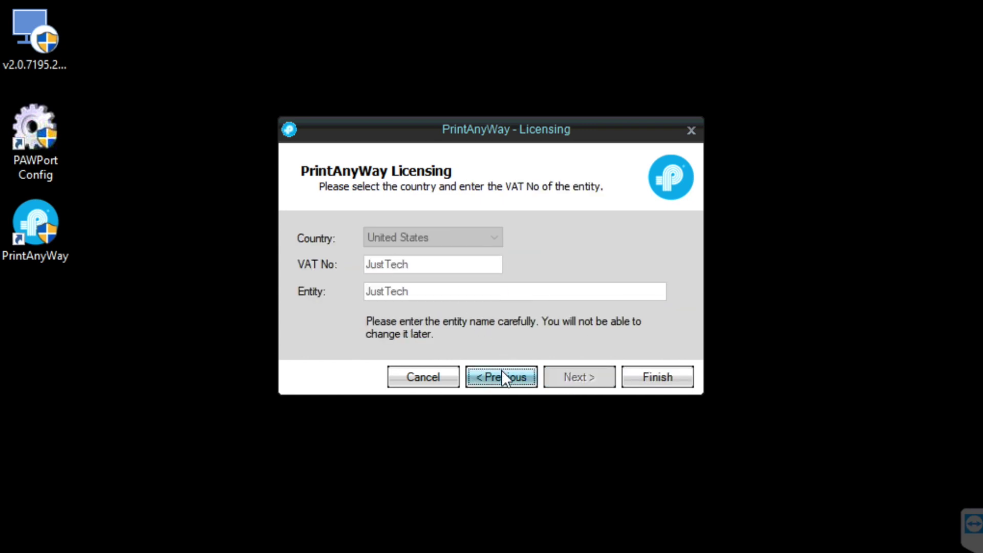
pyautogui.click(677, 372)
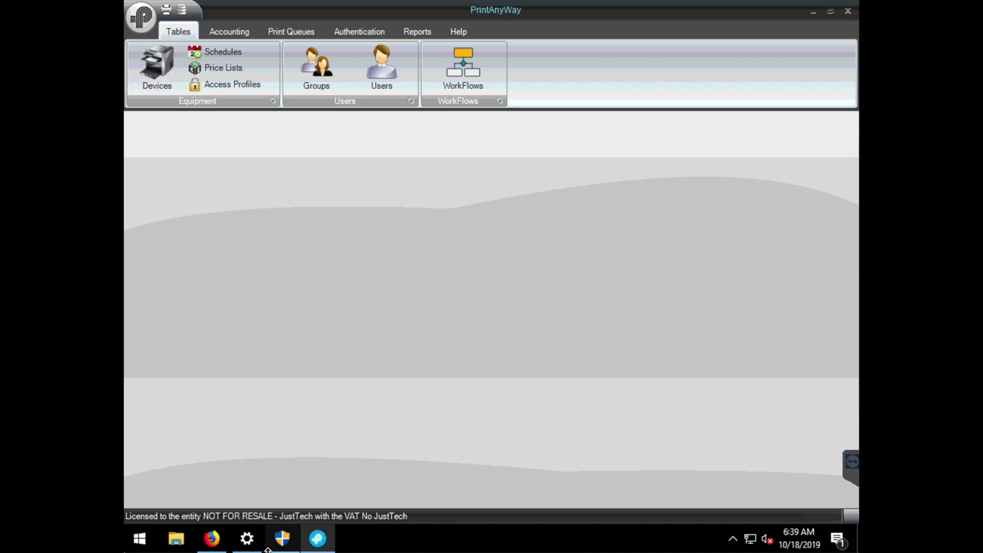
# Step: Answer Yes to PrintAnyWay's User Account Control prompt from the taskbar
pyautogui.click(291, 537)
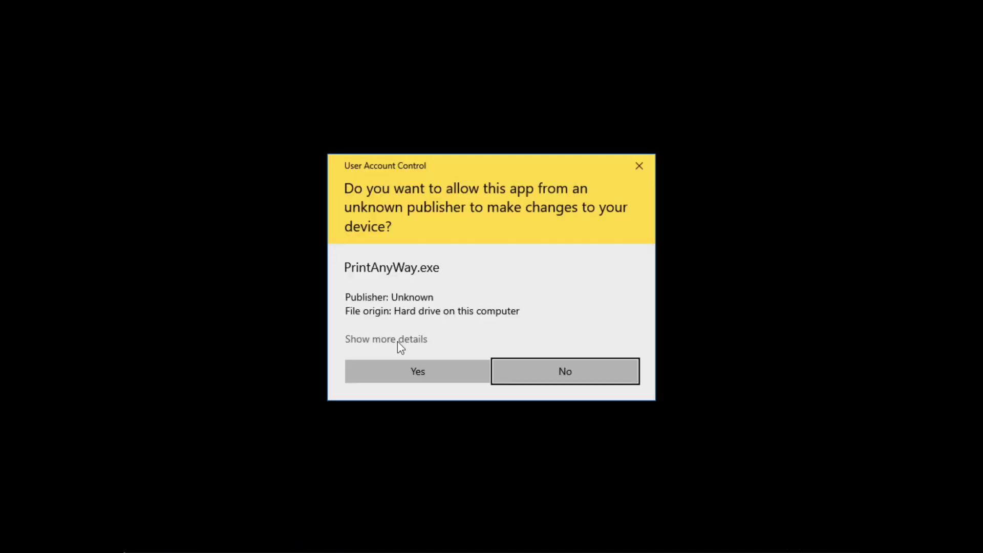
pyautogui.click(411, 373)
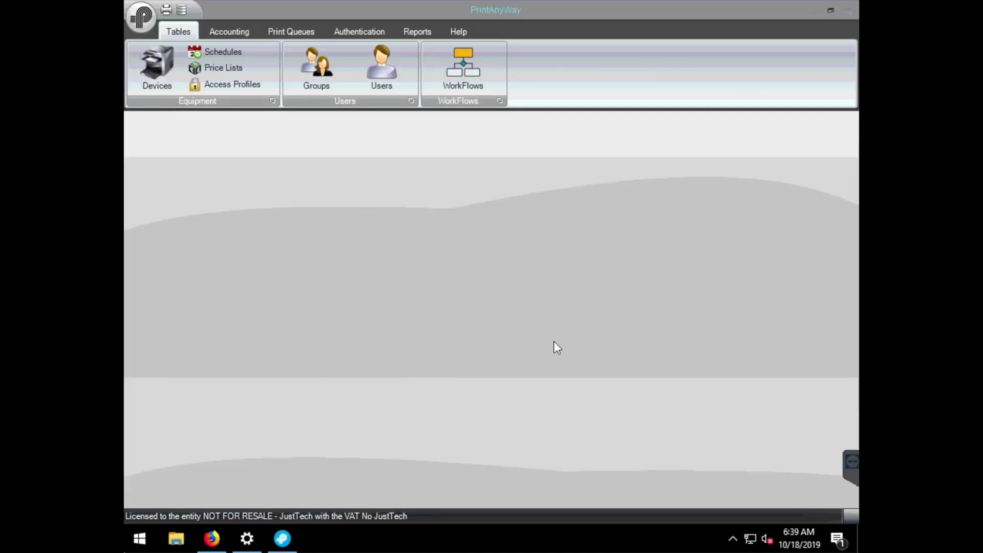